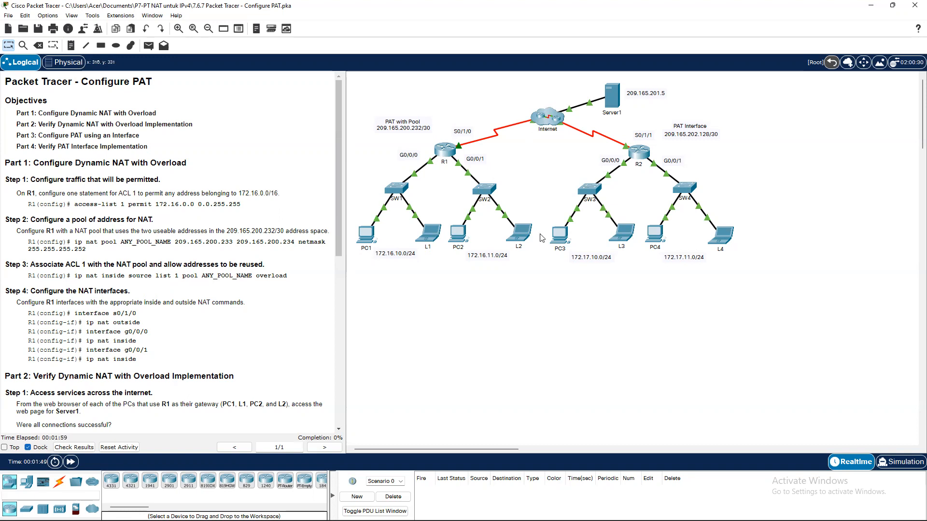
- Open the R1 router's command line and enter global configuration mode
{"action": "left_click", "coordinate": [444, 150]}
{"action": "key", "text": "Return"}
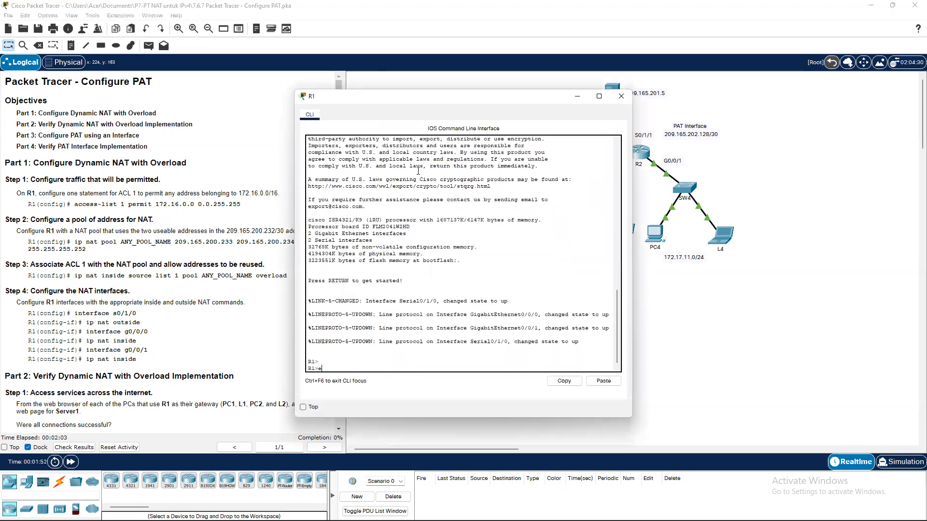
{"action": "type", "text": "ena"}
{"action": "key", "text": "Return"}
{"action": "type", "text": "conf"}
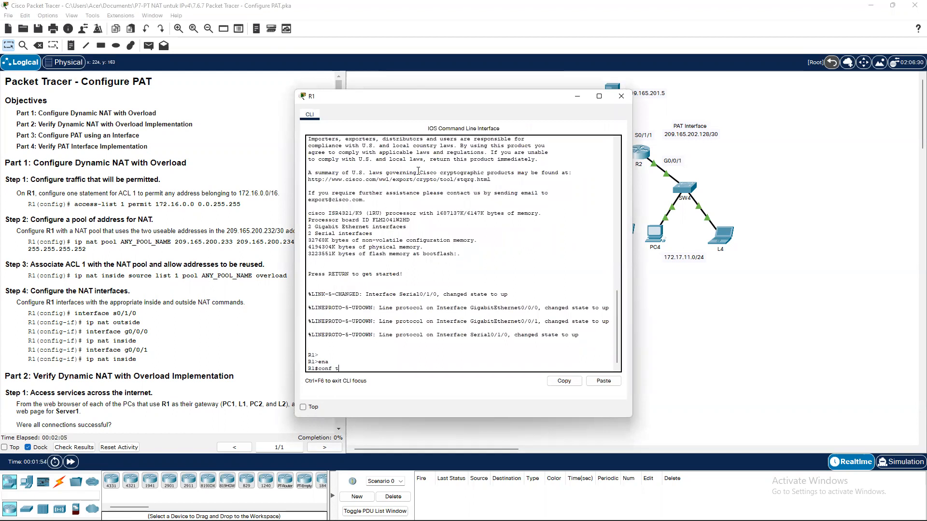
{"action": "type", "text": " t"}
{"action": "key", "text": "Return"}
{"action": "key", "text": "Return"}
{"action": "key", "text": "Return"}
- Create access list 1 on R1 permitting 172.16.0.0 with wildcard mask 0.0.255.255
{"action": "type", "text": "ac"}
{"action": "key", "text": "Tab"}
{"action": "key", "text": "Tab"}
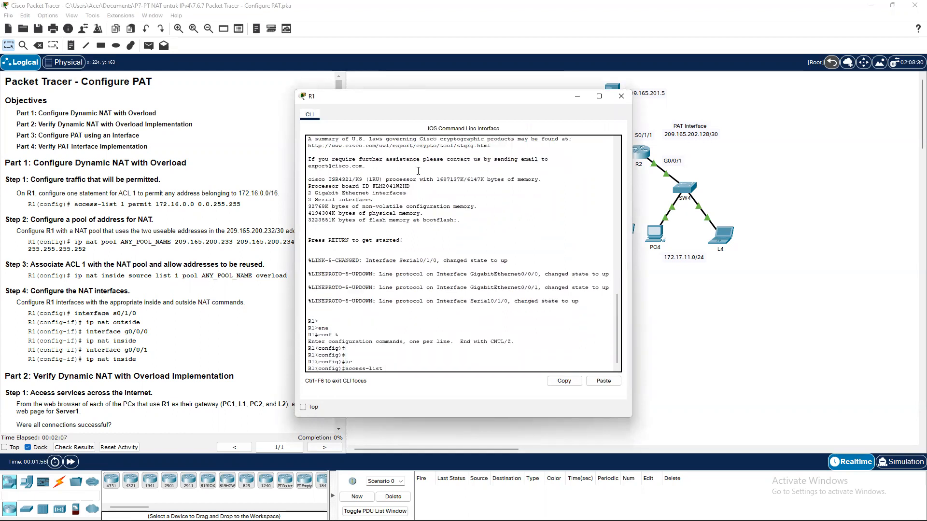
{"action": "type", "text": "1"}
{"action": "key", "text": "Tab"}
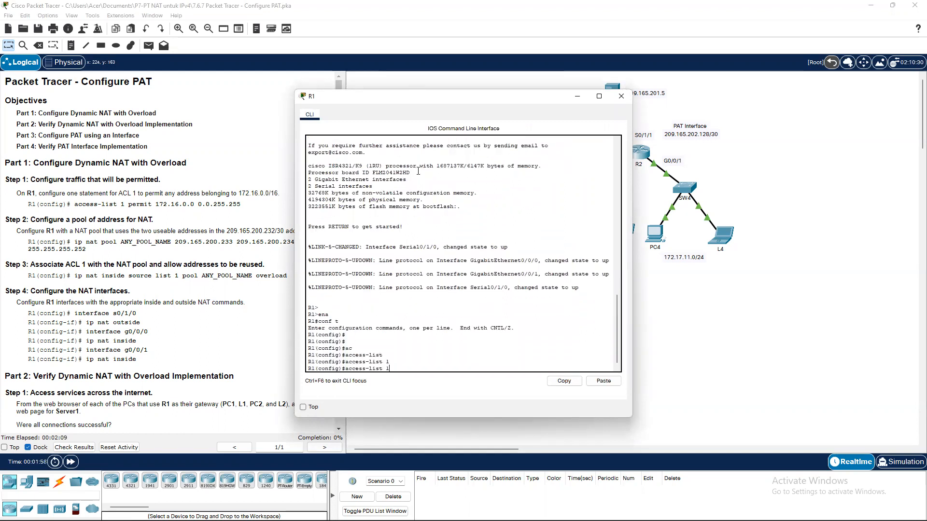
{"action": "type", "text": "p"}
{"action": "key", "text": "Tab"}
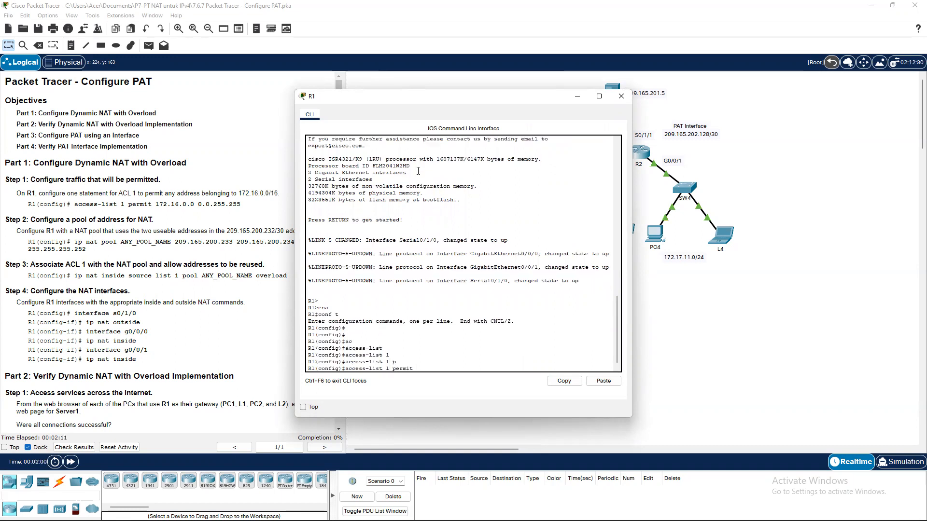
{"action": "type", "text": "172.1"}
{"action": "type", "text": "6.0."}
{"action": "type", "text": "0 0.0.0."}
{"action": "key", "text": "BackSpace"}
{"action": "type", "text": "255.255"}
{"action": "key", "text": "Return"}
{"action": "key", "text": "Return"}
{"action": "key", "text": "Return"}
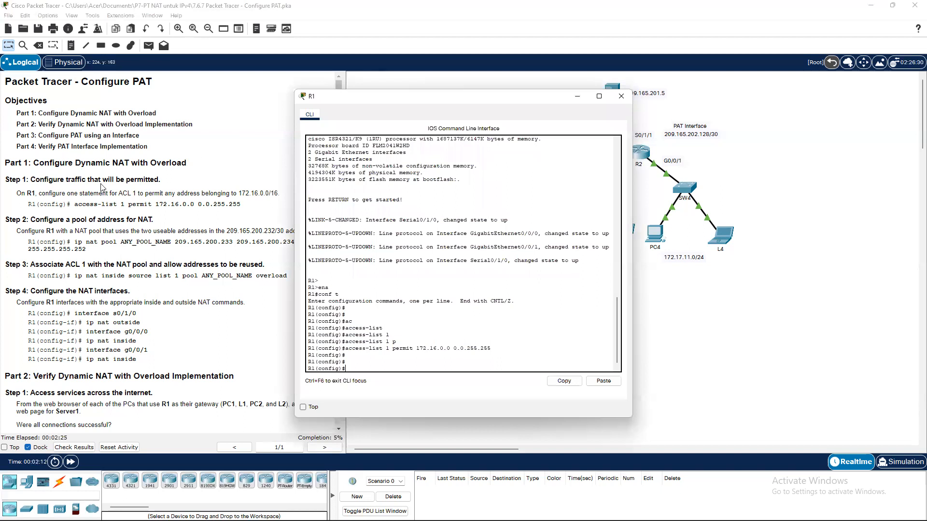
- Define NAT pool ANY_POOL_NAME on R1 from 209.165.200.233 to 209.165.200.234 with netmask 255.255.255.252
{"action": "left_click_drag", "start_coordinate": [369, 96], "coordinate": [546, 112]}
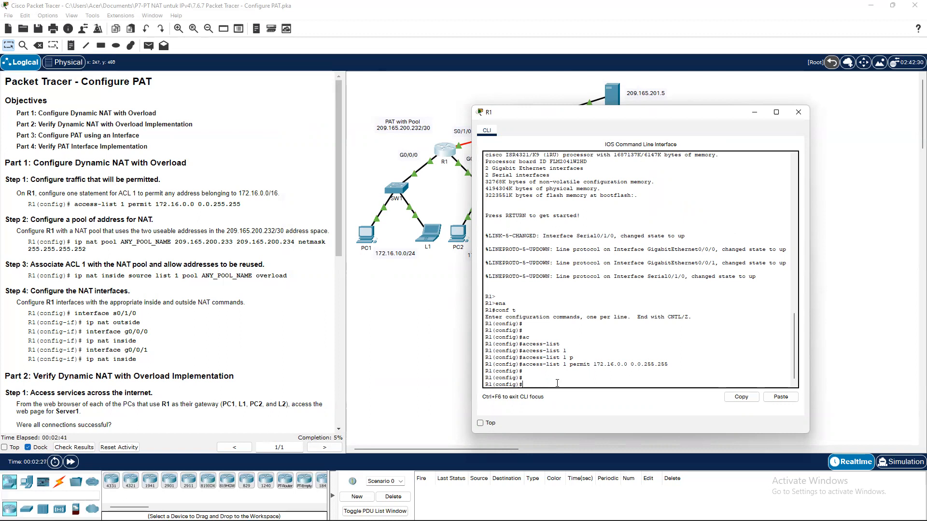
{"action": "type", "text": "ip nat poo"}
{"action": "key", "text": "Tab"}
{"action": "type", "text": "AN"}
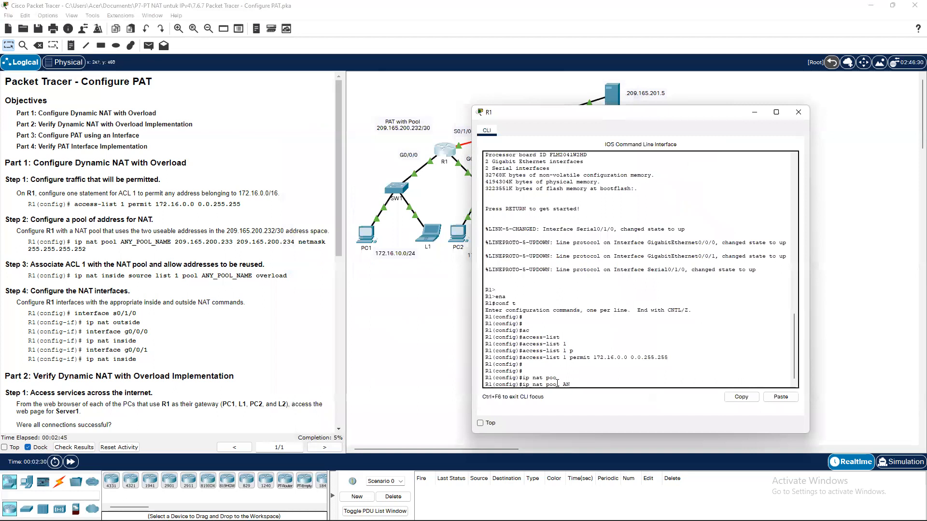
{"action": "type", "text": "Y_POOL_NAME 209.1"}
{"action": "key", "text": "BackSpace"}
{"action": "type", "text": ".16"}
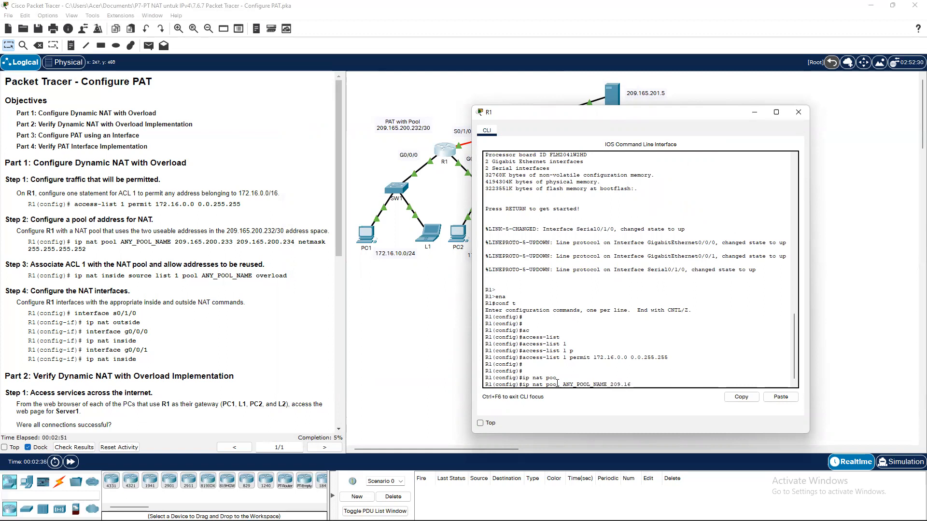
{"action": "type", "text": "5.200.233 209.165.200.23"}
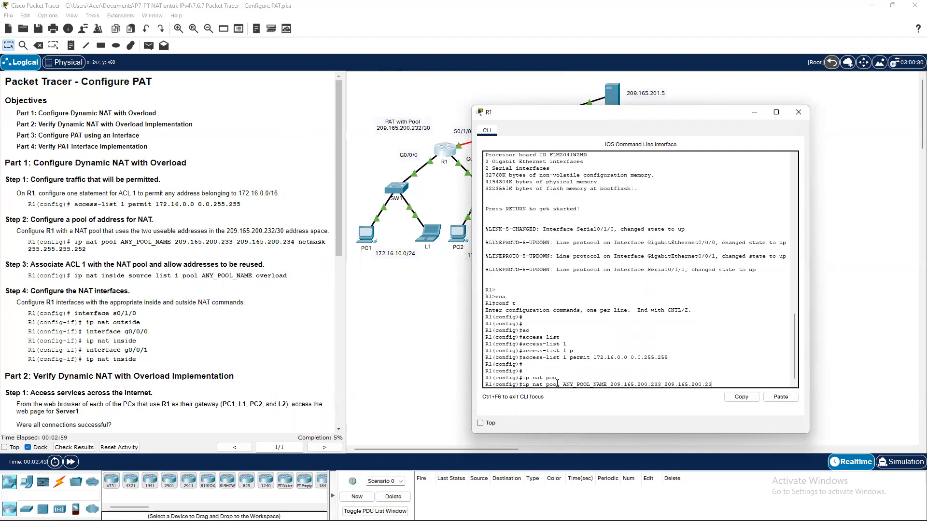
{"action": "type", "text": "5 netmask"}
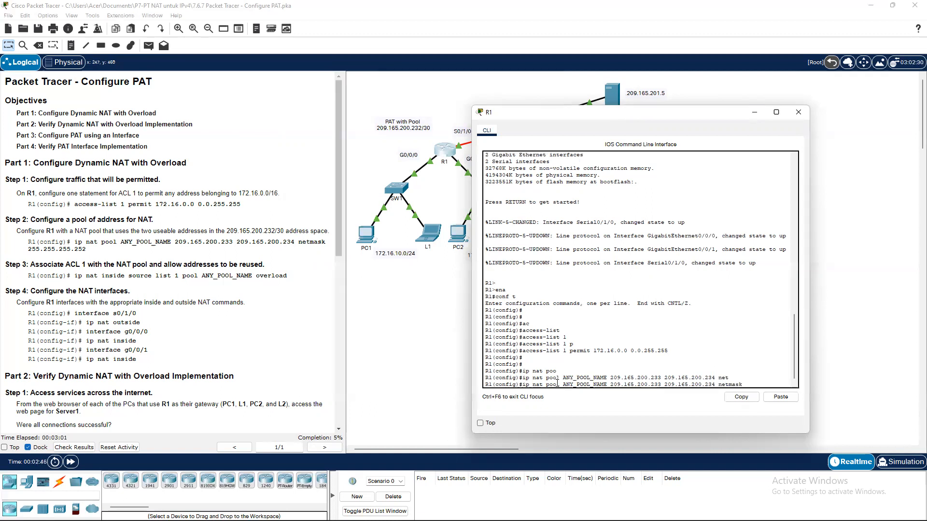
{"action": "type", "text": " 255.255.252"}
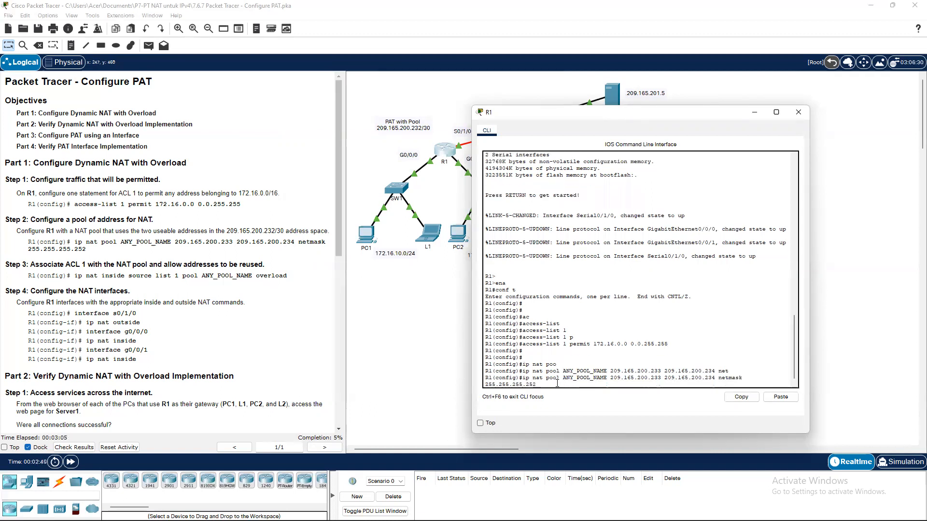
{"action": "key", "text": "Return"}
{"action": "key", "text": "Return"}
{"action": "key", "text": "Return"}
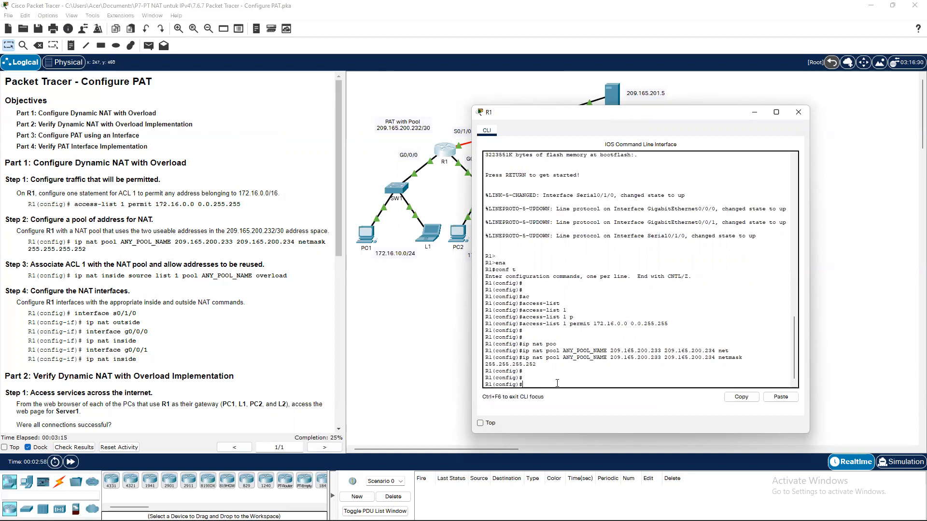
- Associate inside source list 1 with pool ANY_POOL_NAME on R1, using overload
{"action": "type", "text": "ip nat in"}
{"action": "key", "text": "Tab"}
{"action": "type", "text": "so"}
{"action": "key", "text": "Tab"}
{"action": "type", "text": "l"}
{"action": "key", "text": "Tab"}
{"action": "type", "text": "1"}
{"action": "key", "text": "Tab"}
{"action": "type", "text": "po"}
{"action": "key", "text": "Tab"}
{"action": "type", "text": "ANY_POOL_"}
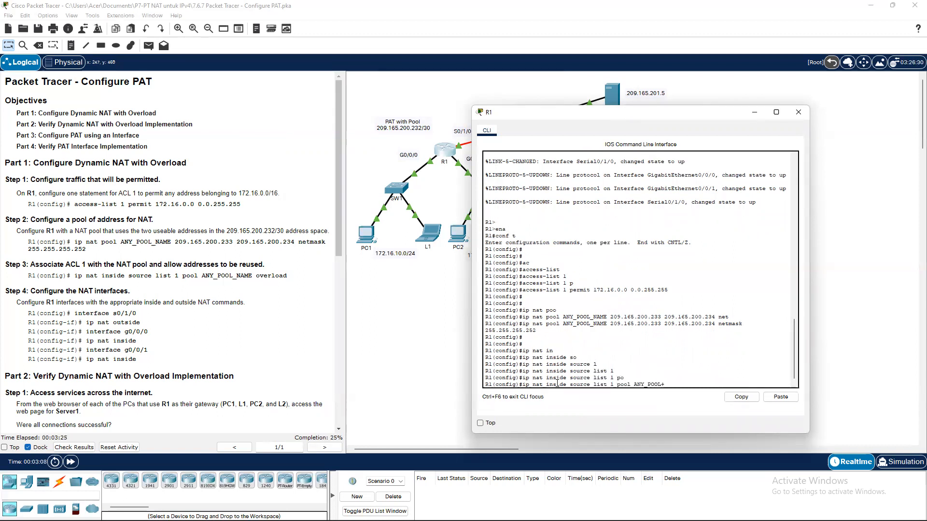
{"action": "type", "text": "NAME oee"}
{"action": "key", "text": "Tab"}
{"action": "key", "text": "BackSpace"}
{"action": "key", "text": "BackSpace"}
{"action": "type", "text": "v"}
{"action": "key", "text": "Tab"}
{"action": "key", "text": "Return"}
{"action": "key", "text": "Return"}
{"action": "key", "text": "Return"}
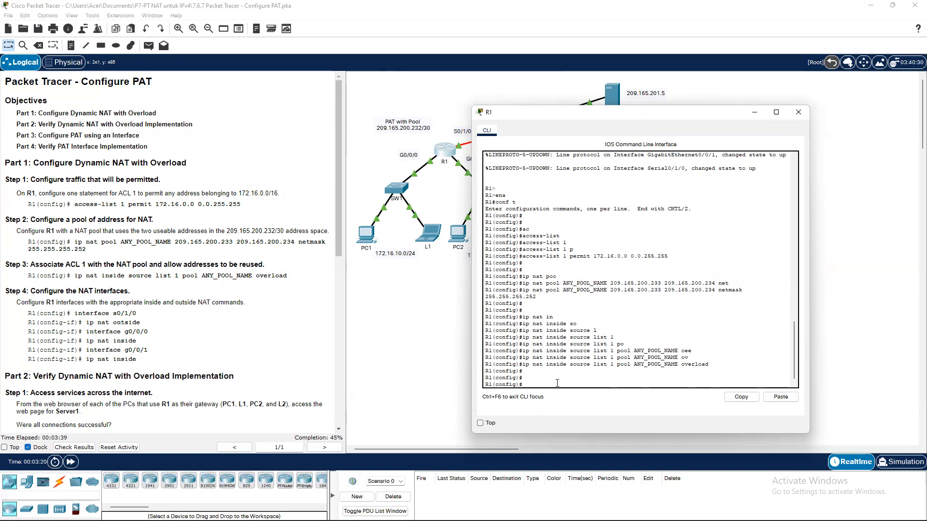
- Configure R1's interface s0/1/0 as NAT outside and return to global configuration mode
{"action": "type", "text": "int"}
{"action": "key", "text": "Tab"}
{"action": "type", "text": "s0/1/0"}
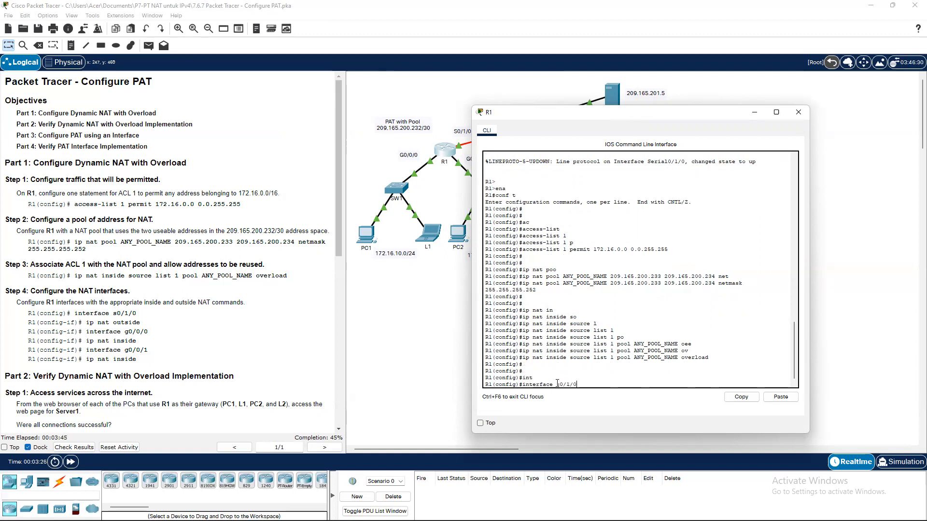
{"action": "key", "text": "Return"}
{"action": "key", "text": "Return"}
{"action": "type", "text": "ip na"}
{"action": "key", "text": "Tab"}
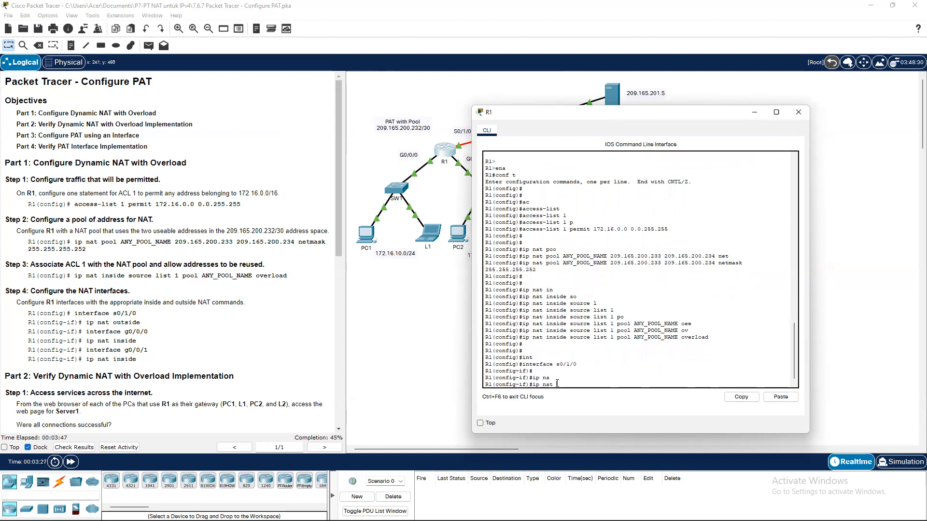
{"action": "key", "text": "BackSpace"}
{"action": "type", "text": "o"}
{"action": "key", "text": "Tab"}
{"action": "key", "text": "Return"}
{"action": "type", "text": "exit"}
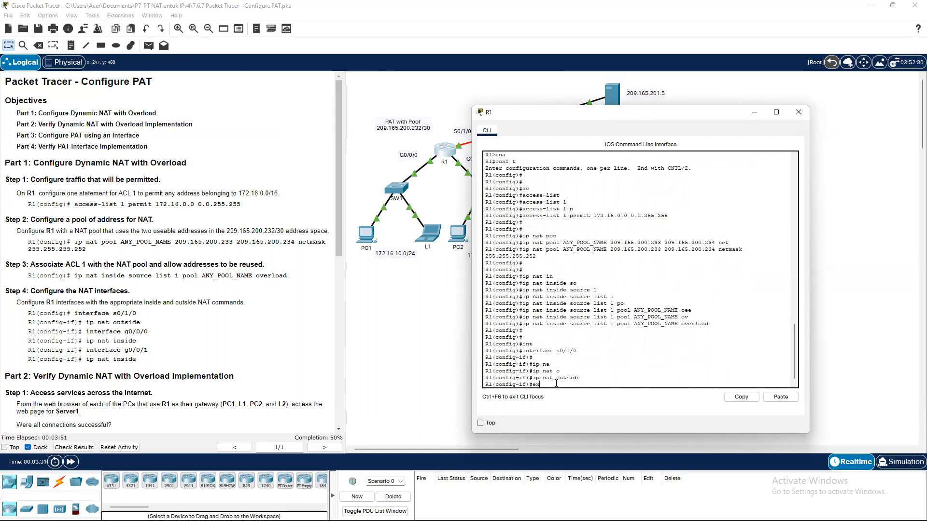
{"action": "key", "text": "Return"}
{"action": "key", "text": "Return"}
- Configure R1's interface g0/0/0 as NAT inside and return to global configuration mode
{"action": "type", "text": "inter"}
{"action": "key", "text": "Tab"}
{"action": "type", "text": "g0/0;"}
{"action": "key", "text": "BackSpace"}
{"action": "type", "text": "/0"}
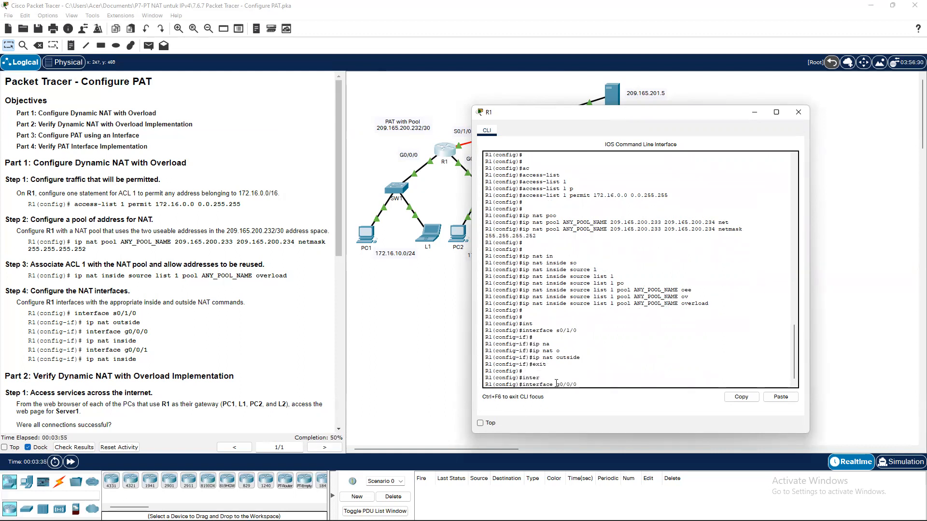
{"action": "key", "text": "Return"}
{"action": "type", "text": "ip nat in"}
{"action": "key", "text": "Tab"}
{"action": "key", "text": "Return"}
{"action": "key", "text": "Return"}
{"action": "type", "text": "exit"}
{"action": "key", "text": "Return"}
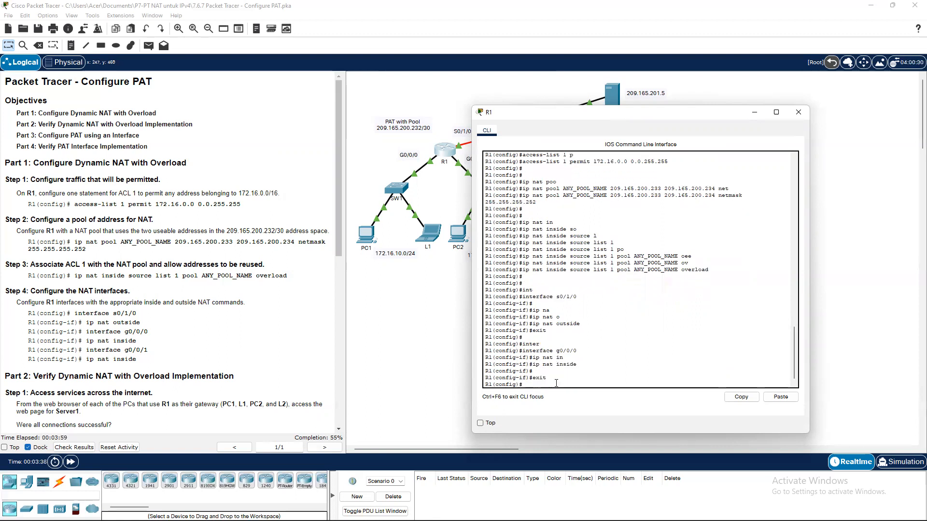
{"action": "key", "text": "Return"}
- Configure R1's interface g0/0/1 as NAT inside
{"action": "type", "text": "inter"}
{"action": "key", "text": "Tab"}
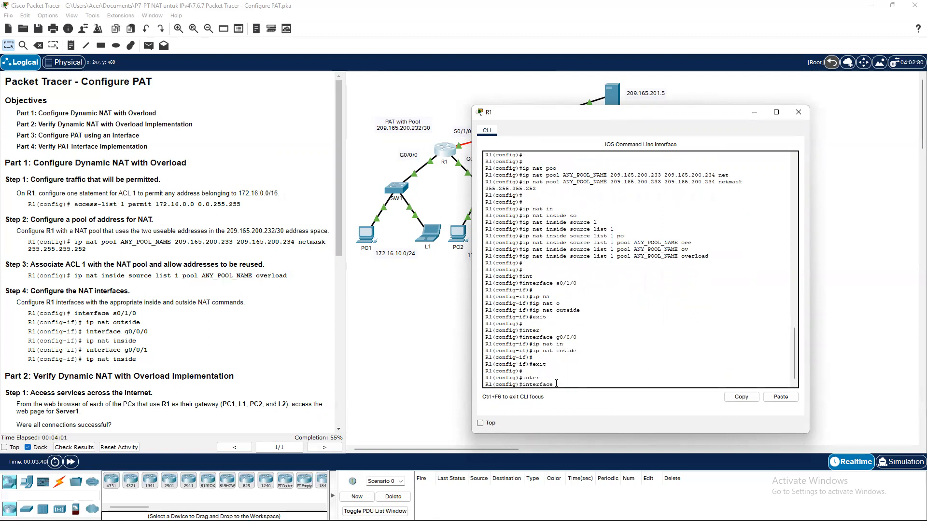
{"action": "type", "text": "g0/0/1"}
{"action": "key", "text": "Return"}
{"action": "type", "text": "ip nat in"}
{"action": "key", "text": "Tab"}
{"action": "key", "text": "Return"}
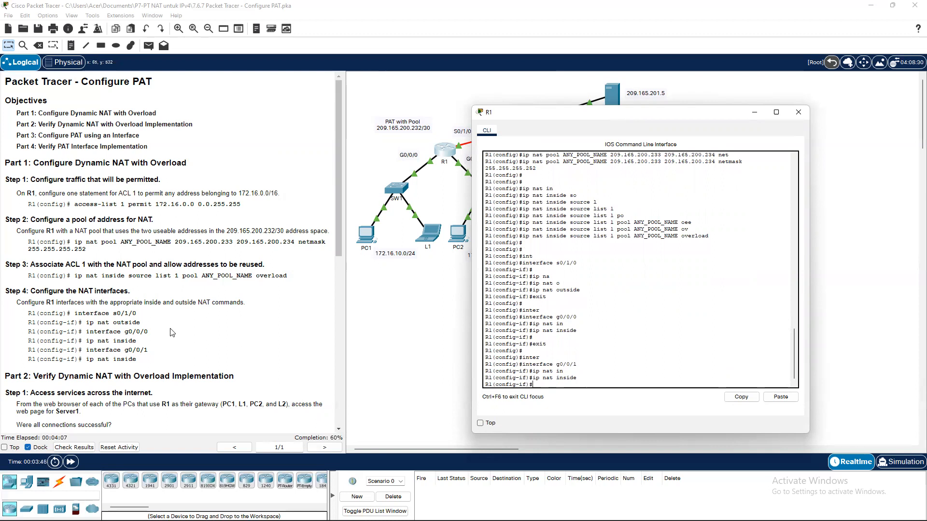
- Read the Part 2 verification instructions, minimize R1's window and locate the four hosts behind R1 in the topology
{"action": "scroll", "coordinate": [114, 215], "scroll_direction": "down", "scroll_amount": 8}
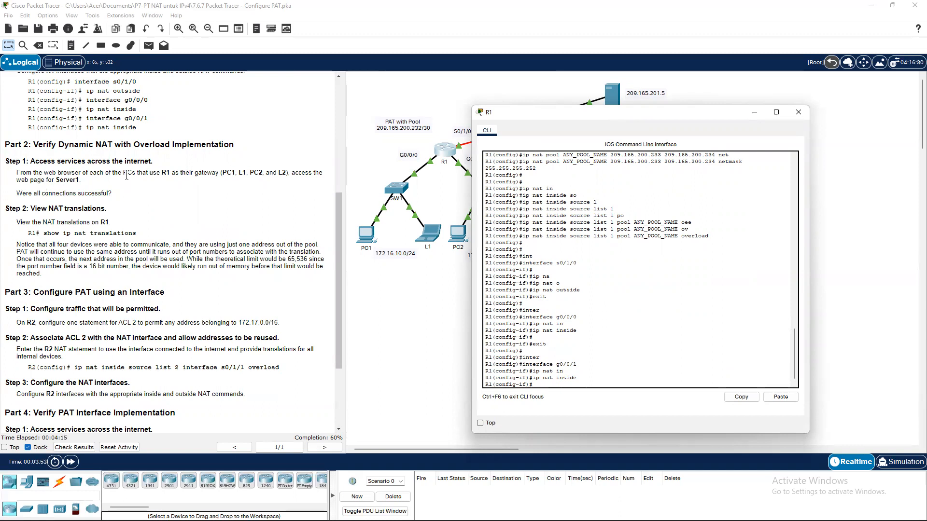
{"action": "left_click", "coordinate": [755, 113]}
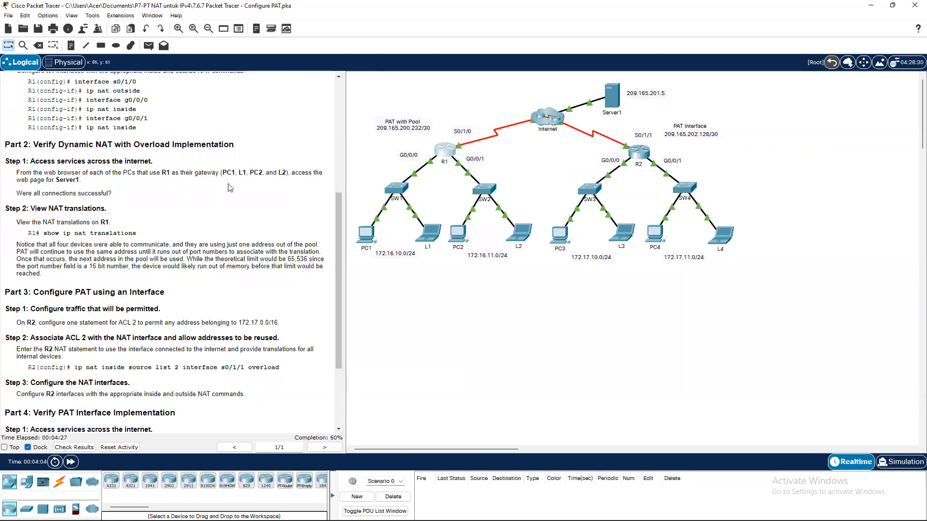
{"action": "left_click_drag", "start_coordinate": [349, 219], "coordinate": [492, 282]}
{"action": "left_click_drag", "start_coordinate": [562, 295], "coordinate": [541, 273]}
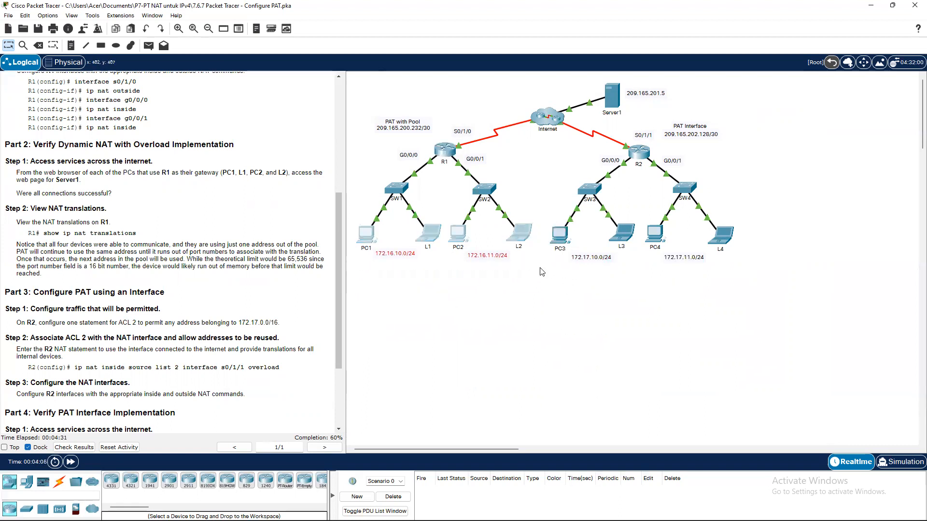
{"action": "left_click", "coordinate": [558, 299]}
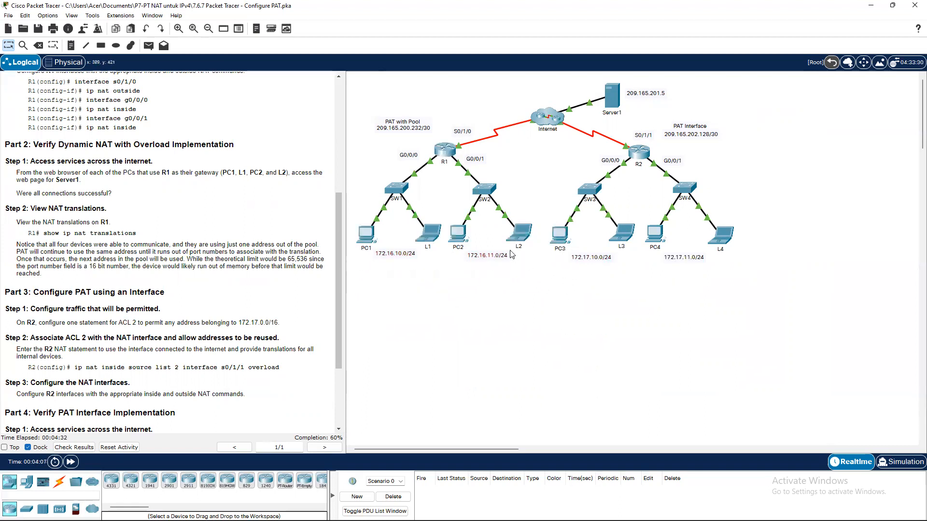
- Open the web browser on PC1 and enter Server1's address 209.165.201.5 as the URL
{"action": "left_click", "coordinate": [365, 234]}
{"action": "left_click", "coordinate": [575, 173]}
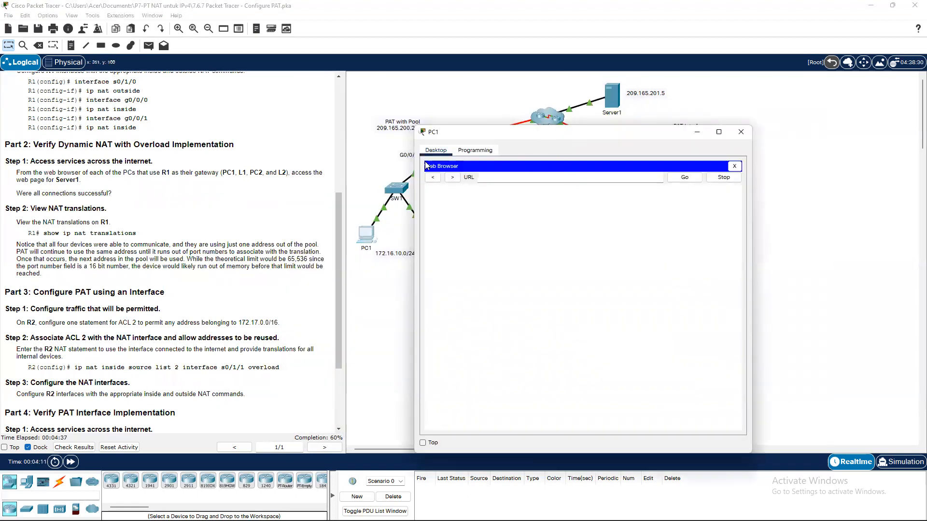
{"action": "left_click", "coordinate": [602, 180]}
{"action": "type", "text": "209.165.201."}
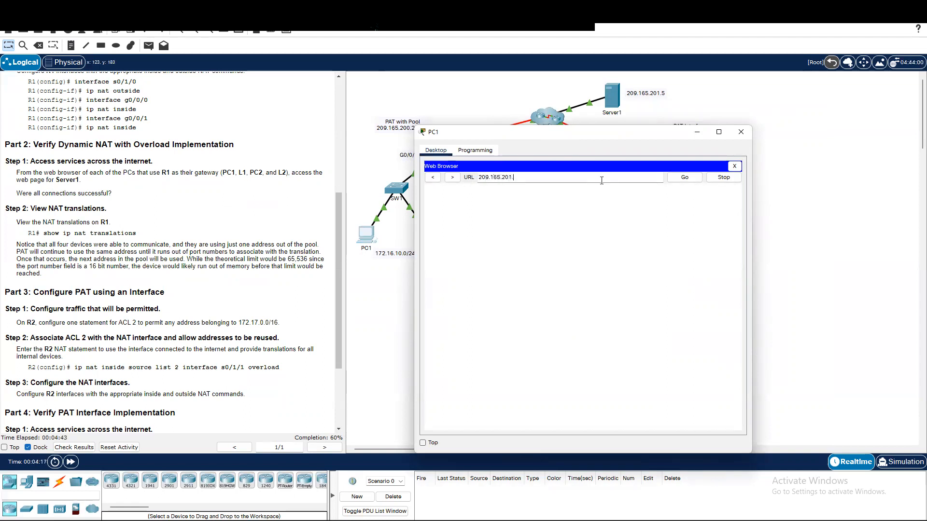